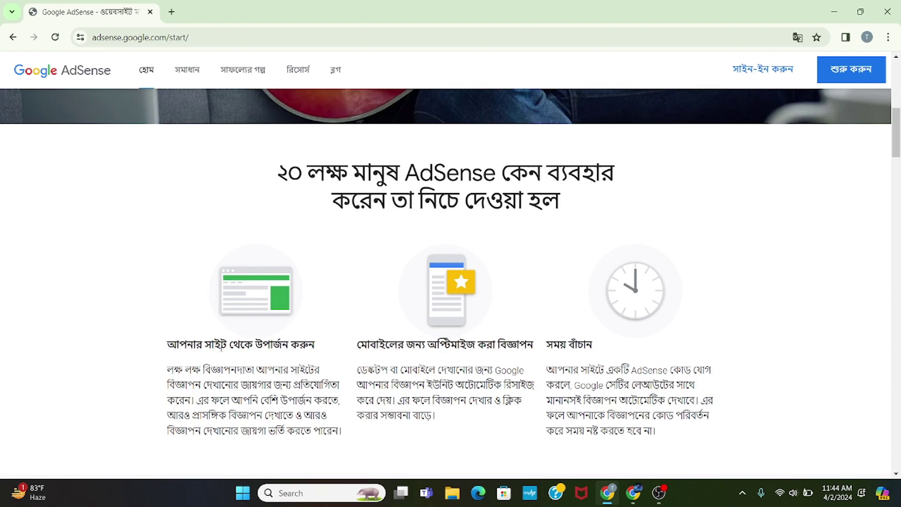
Step: Start the AdSense sign-up from the home page and sign in with the existing Google account
{"action": "scroll", "coordinate": [450, 350], "scroll_direction": "down", "scroll_amount": 3}
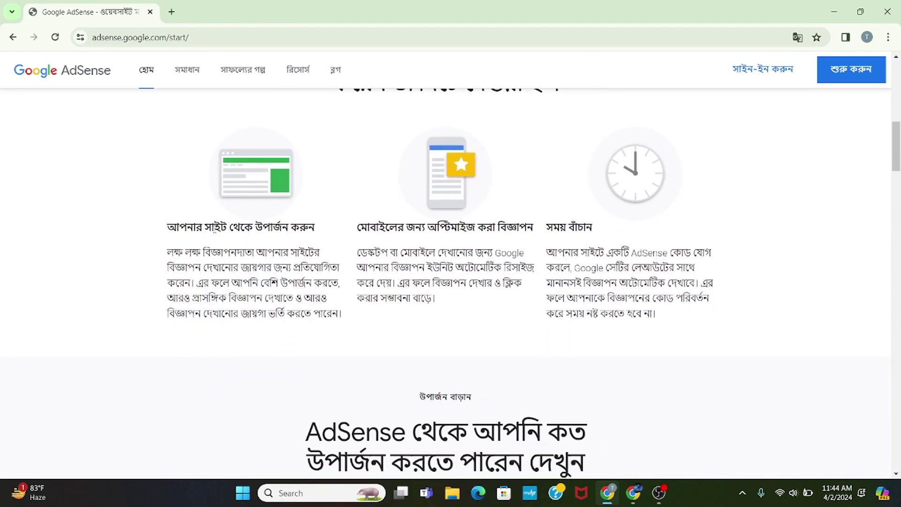
{"action": "scroll", "coordinate": [341, 266], "scroll_direction": "down", "scroll_amount": 1}
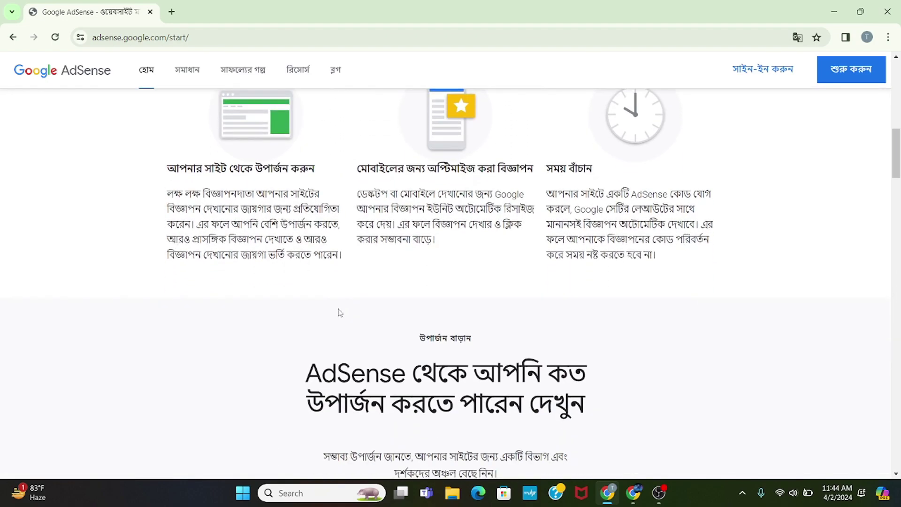
{"action": "scroll", "coordinate": [231, 189], "scroll_direction": "down", "scroll_amount": 2}
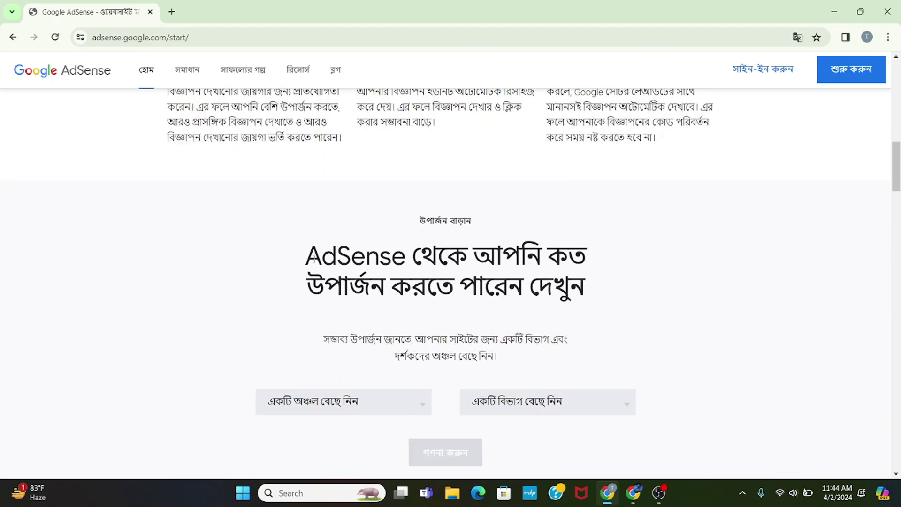
{"action": "scroll", "coordinate": [329, 256], "scroll_direction": "down", "scroll_amount": 2}
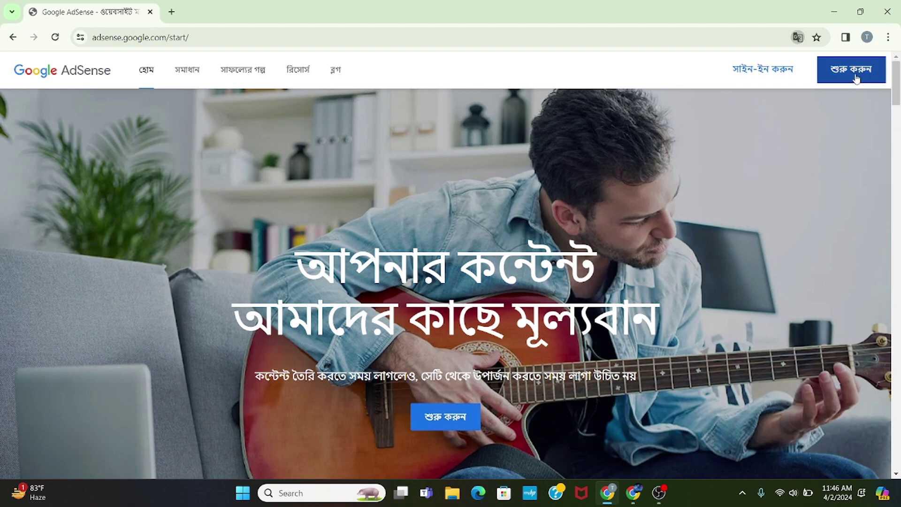
{"action": "left_click", "coordinate": [443, 423]}
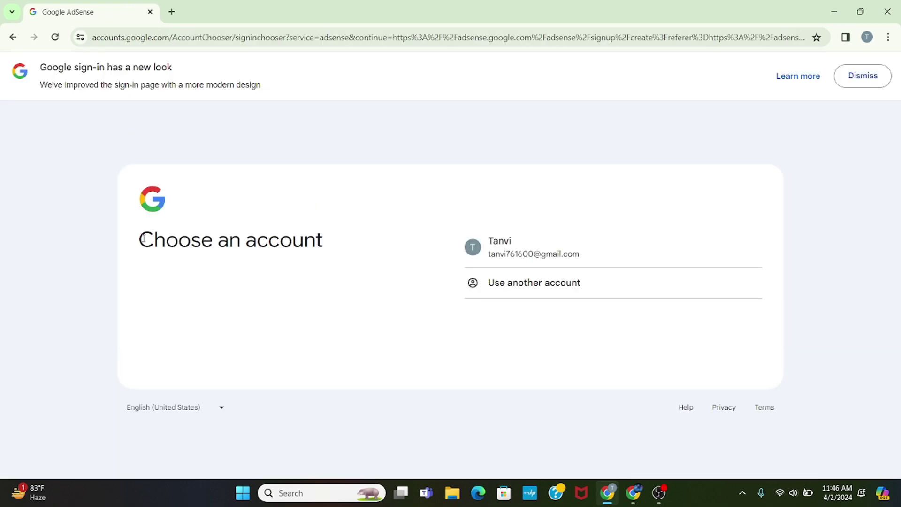
{"action": "left_click_drag", "start_coordinate": [144, 239], "coordinate": [329, 245]}
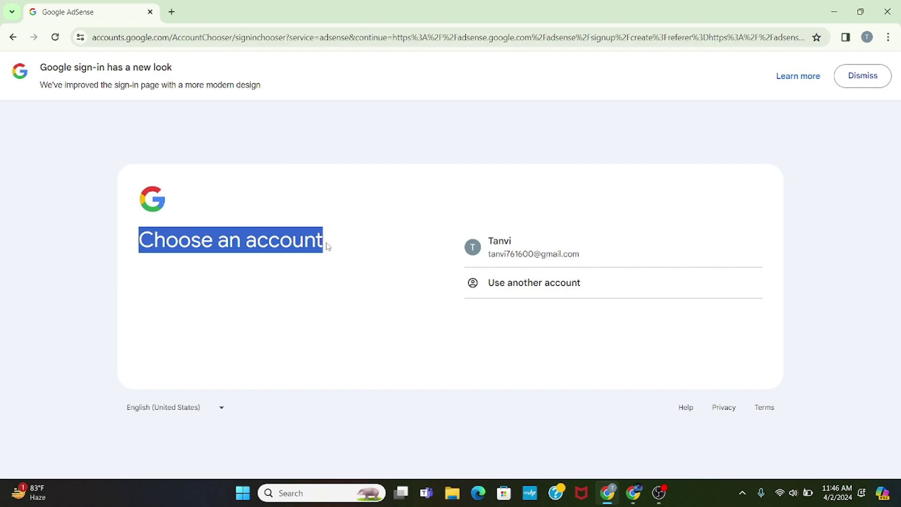
{"action": "left_click", "coordinate": [310, 242]}
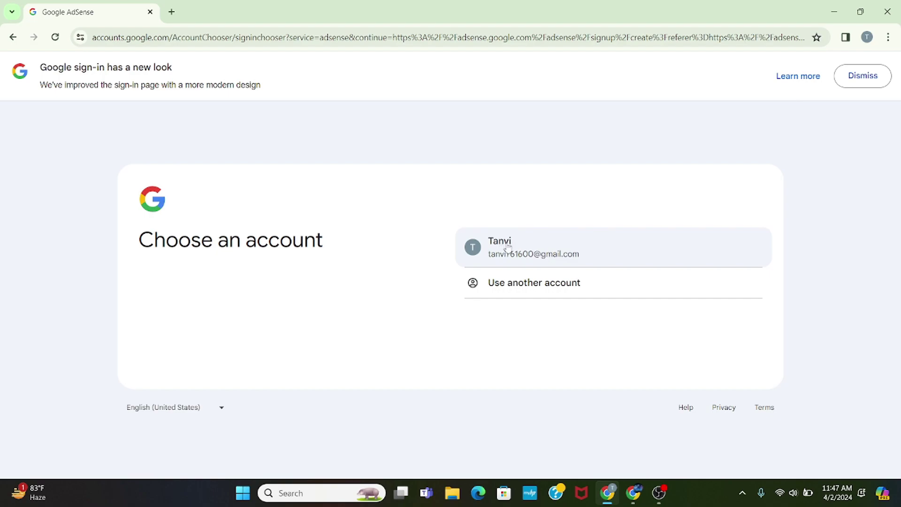
{"action": "left_click", "coordinate": [590, 251]}
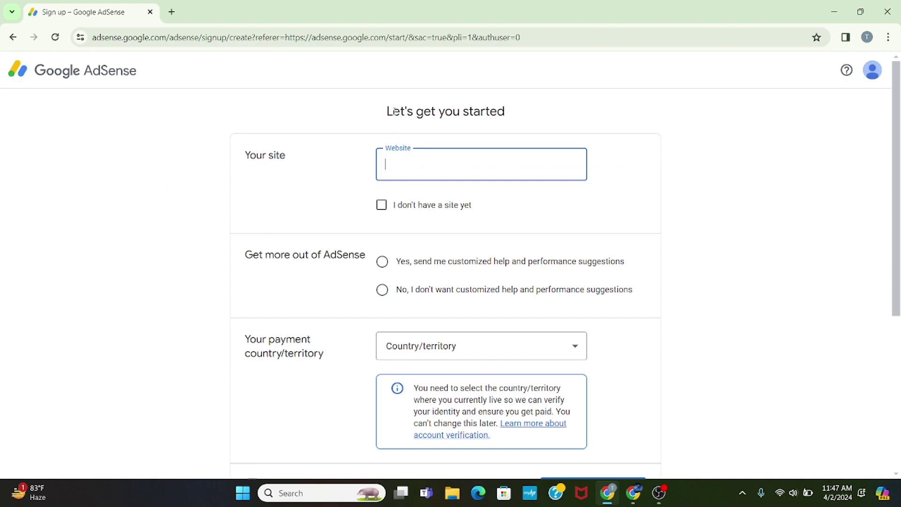
Step: Mark in the sign-up form's site section that there is no site yet
{"action": "left_click_drag", "start_coordinate": [387, 111], "coordinate": [517, 108]}
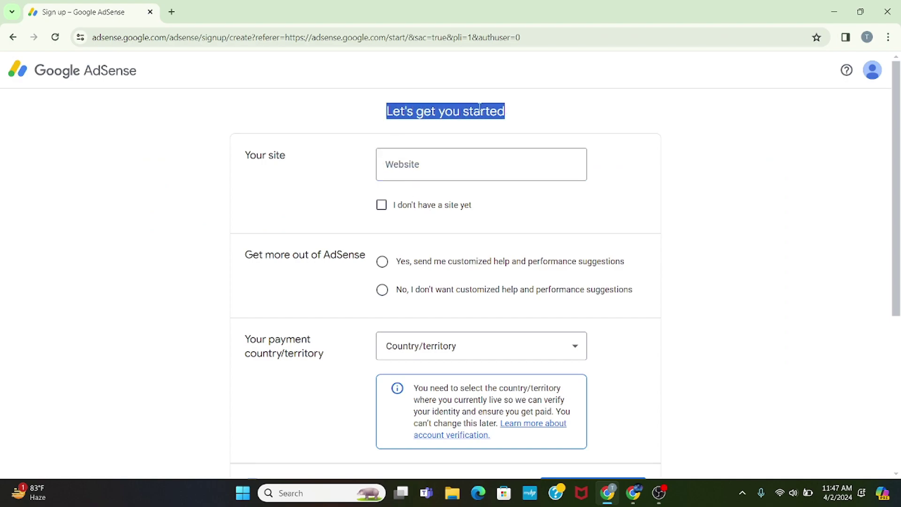
{"action": "scroll", "coordinate": [476, 108], "scroll_direction": "down", "scroll_amount": 3}
{"action": "scroll", "coordinate": [474, 111], "scroll_direction": "up", "scroll_amount": 3}
{"action": "left_click_drag", "start_coordinate": [244, 156], "coordinate": [288, 158]}
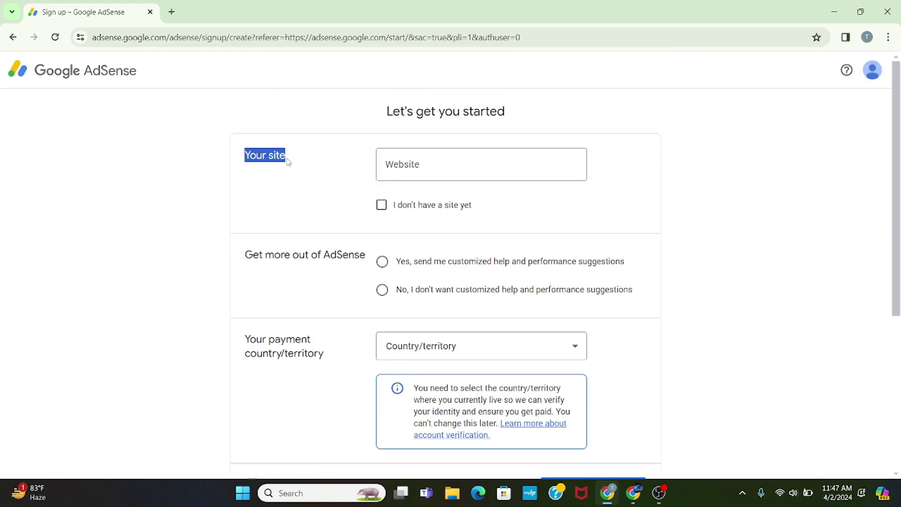
{"action": "left_click", "coordinate": [416, 164]}
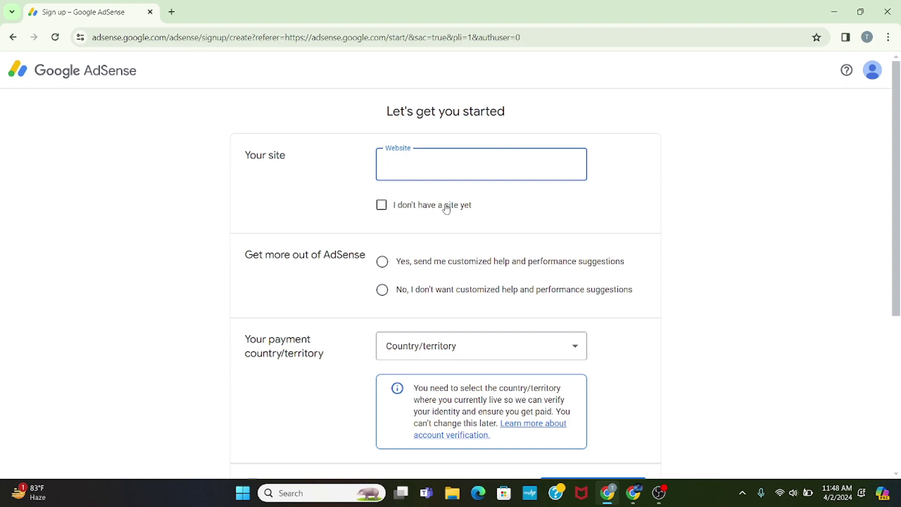
{"action": "left_click", "coordinate": [382, 208]}
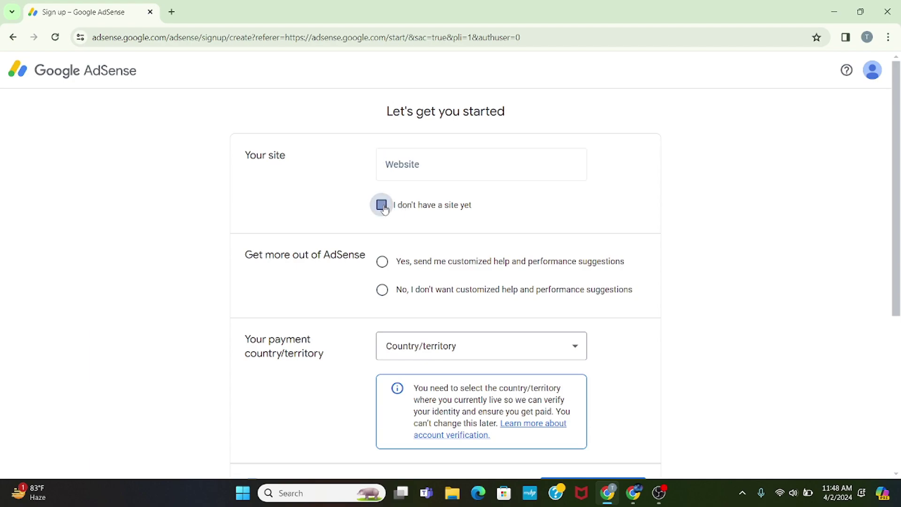
Step: Decline customized help and performance suggestions in the Get more out of AdSense section
{"action": "scroll", "coordinate": [469, 202], "scroll_direction": "down", "scroll_amount": 3}
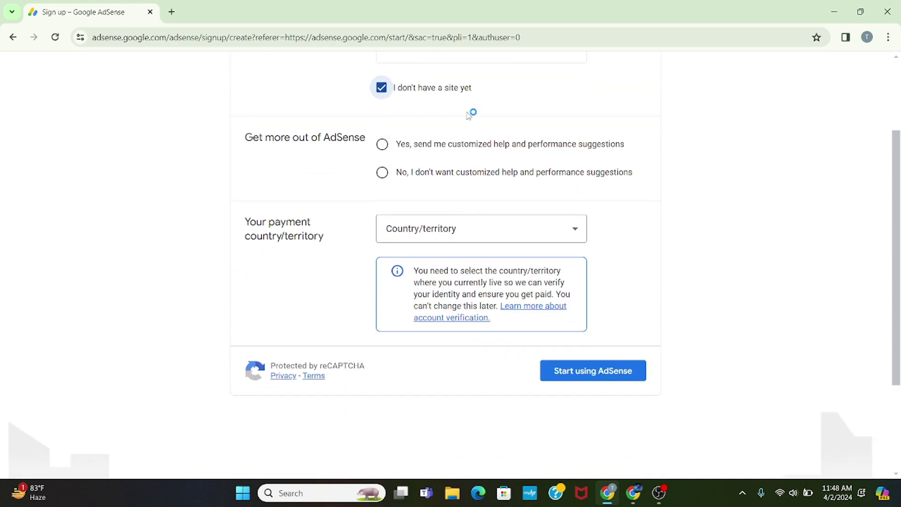
{"action": "left_click_drag", "start_coordinate": [246, 137], "coordinate": [345, 138]}
{"action": "left_click", "coordinate": [347, 138]}
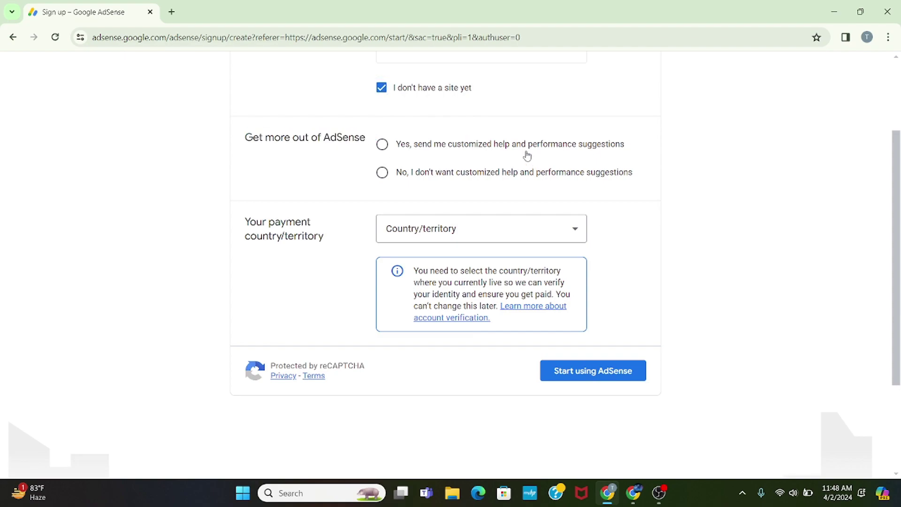
{"action": "left_click", "coordinate": [429, 144]}
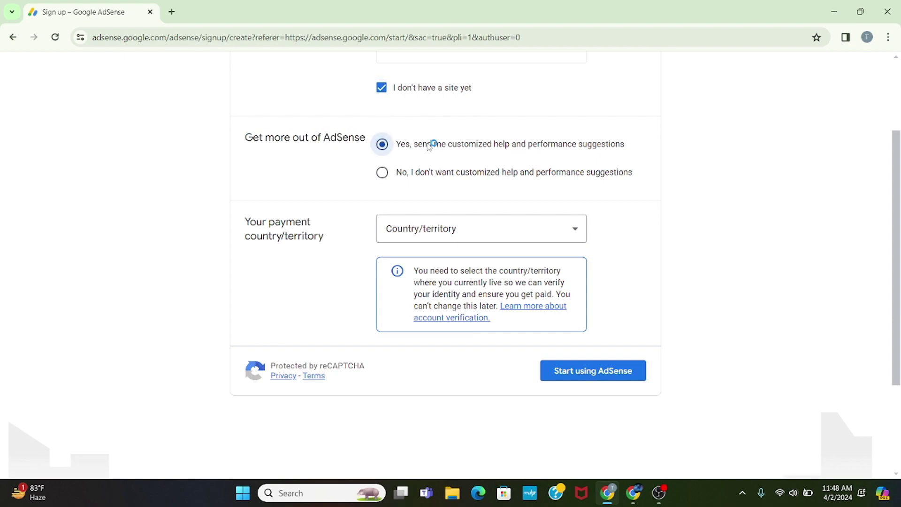
{"action": "left_click", "coordinate": [403, 174]}
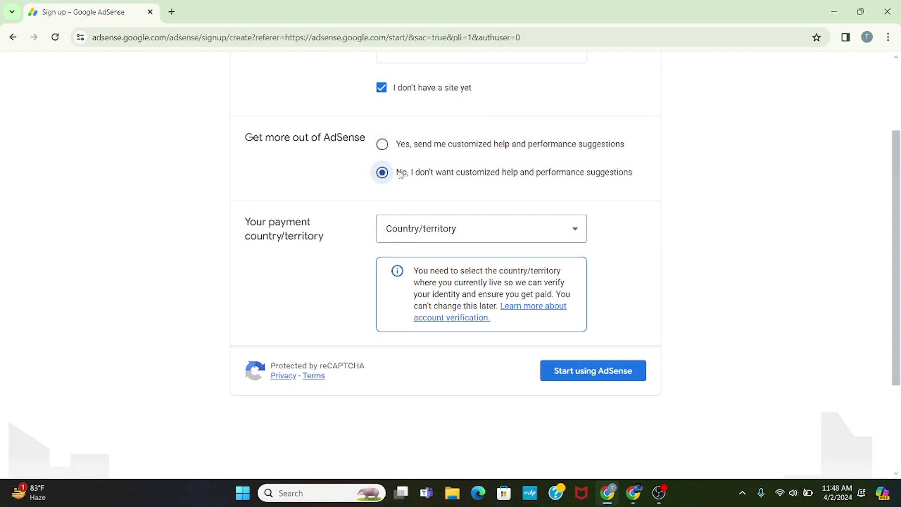
Step: Set the payment country/territory to Bangladesh
{"action": "scroll", "coordinate": [348, 212], "scroll_direction": "down", "scroll_amount": 1}
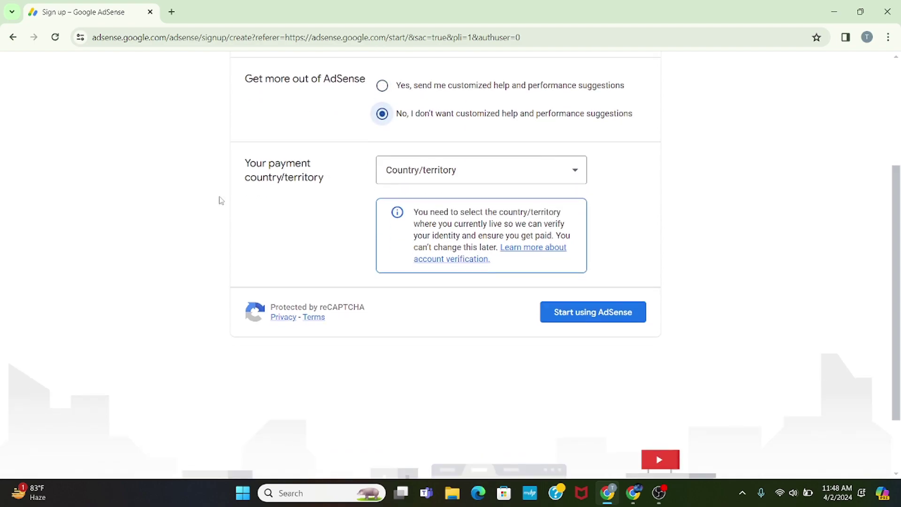
{"action": "left_click_drag", "start_coordinate": [247, 162], "coordinate": [323, 179]}
{"action": "left_click", "coordinate": [310, 176]}
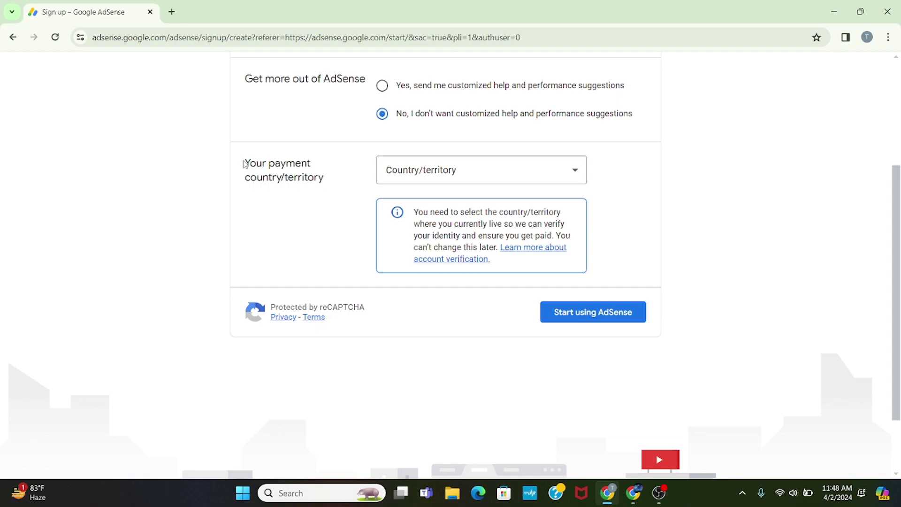
{"action": "left_click_drag", "start_coordinate": [245, 161], "coordinate": [319, 179]}
{"action": "left_click", "coordinate": [319, 179]}
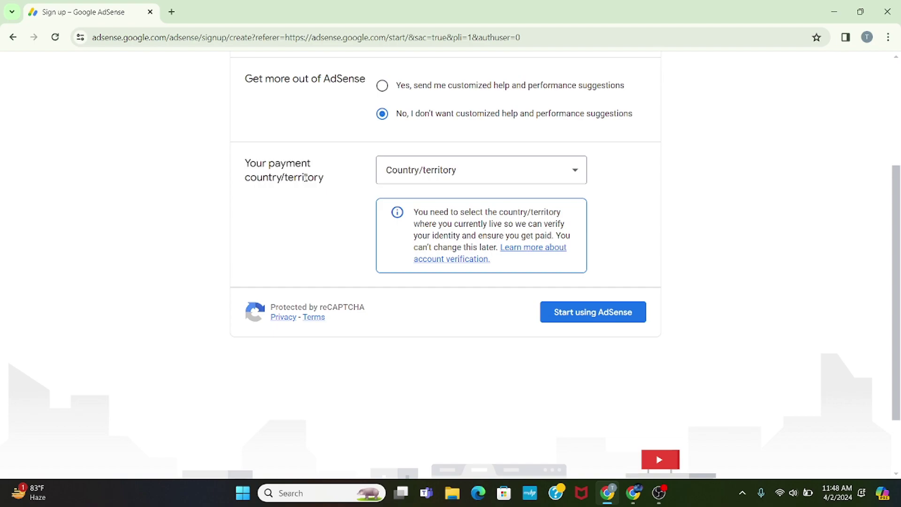
{"action": "left_click", "coordinate": [483, 178]}
{"action": "scroll", "coordinate": [442, 242], "scroll_direction": "down", "scroll_amount": 3}
{"action": "scroll", "coordinate": [441, 258], "scroll_direction": "down", "scroll_amount": 1}
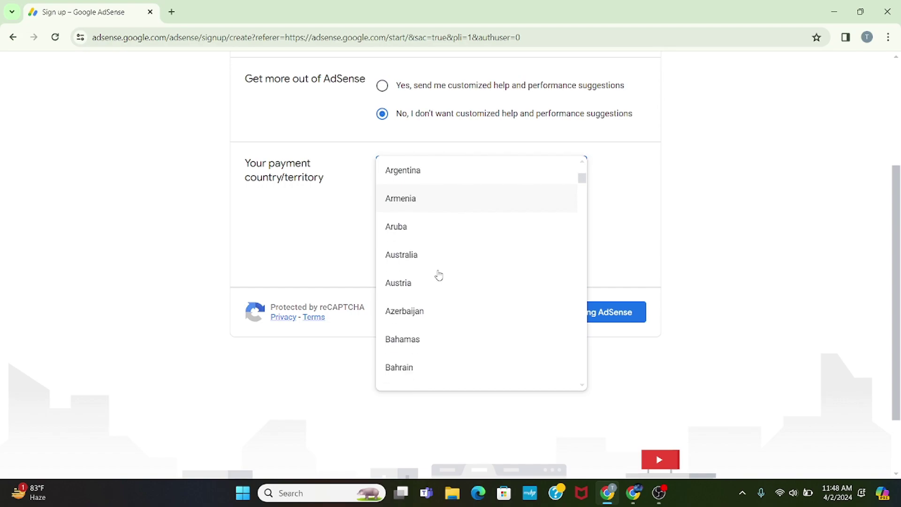
{"action": "scroll", "coordinate": [439, 271], "scroll_direction": "down", "scroll_amount": 2}
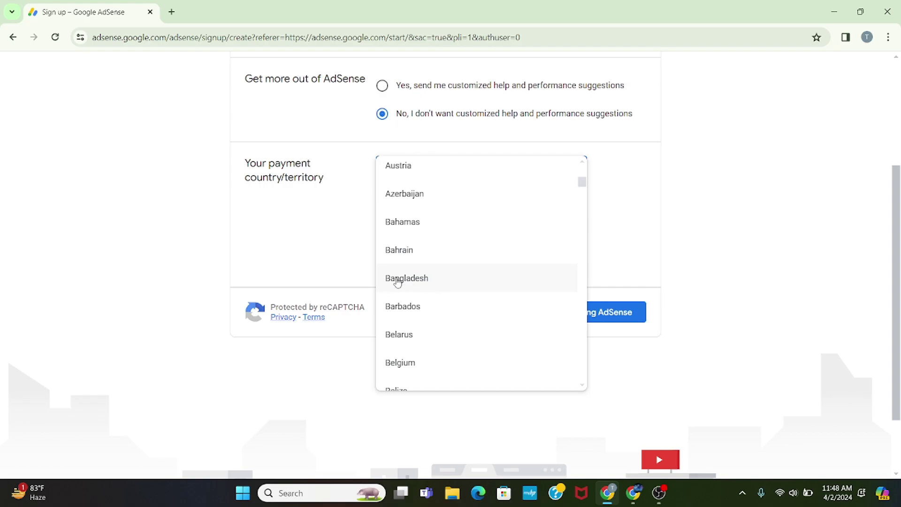
{"action": "left_click", "coordinate": [440, 277]}
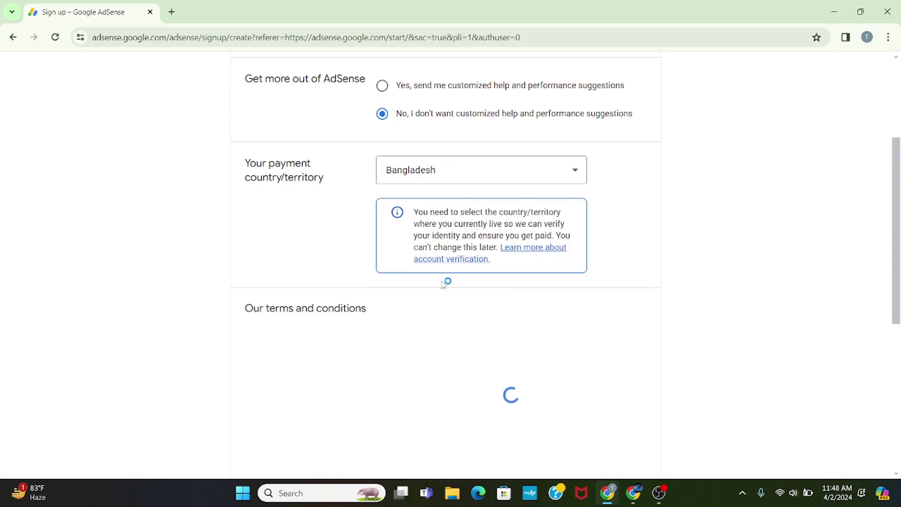
Step: Go through the AdSense Online Terms of Service to the end, accept the agreement and submit the sign-up form
{"action": "scroll", "coordinate": [454, 293], "scroll_direction": "down", "scroll_amount": 3}
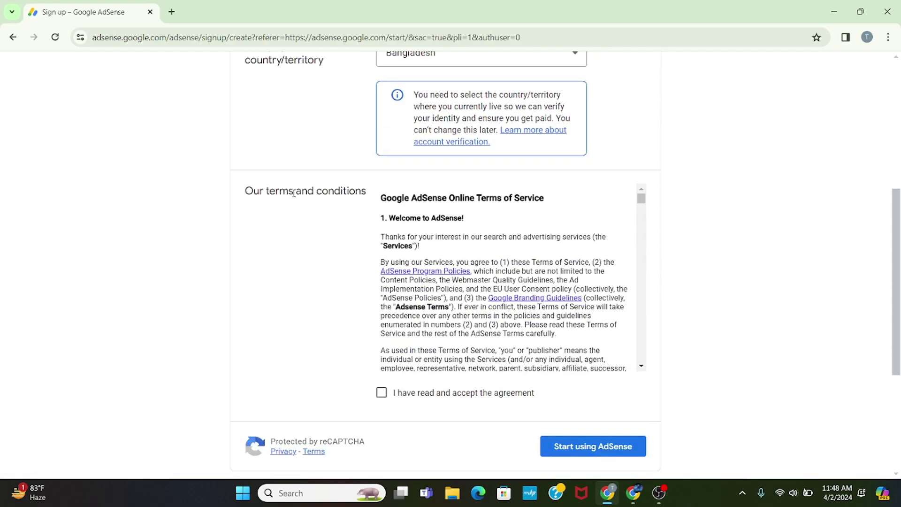
{"action": "left_click_drag", "start_coordinate": [244, 191], "coordinate": [369, 202]}
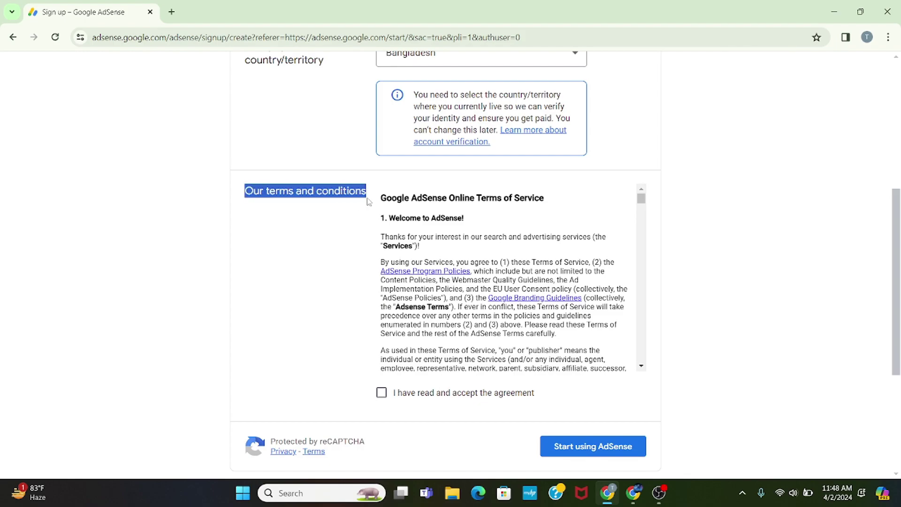
{"action": "left_click", "coordinate": [357, 194]}
{"action": "scroll", "coordinate": [428, 245], "scroll_direction": "down", "scroll_amount": 10}
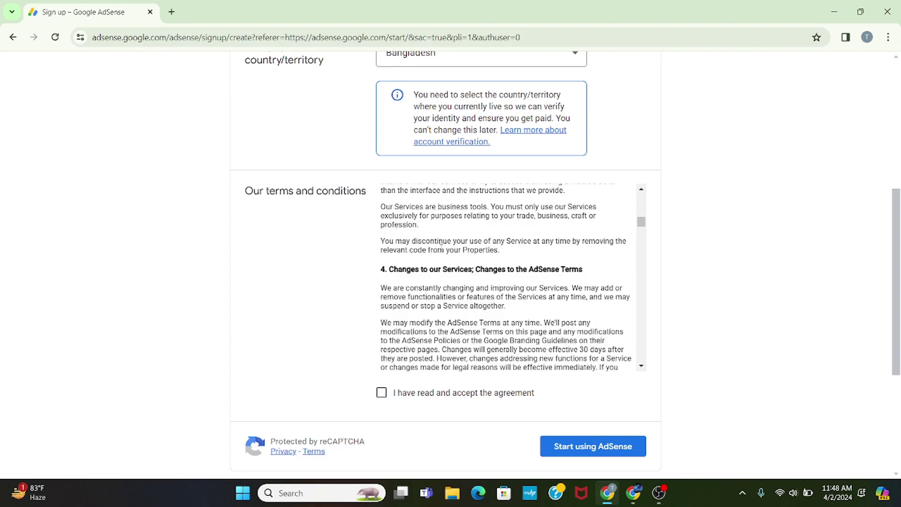
{"action": "scroll", "coordinate": [441, 252], "scroll_direction": "down", "scroll_amount": 10}
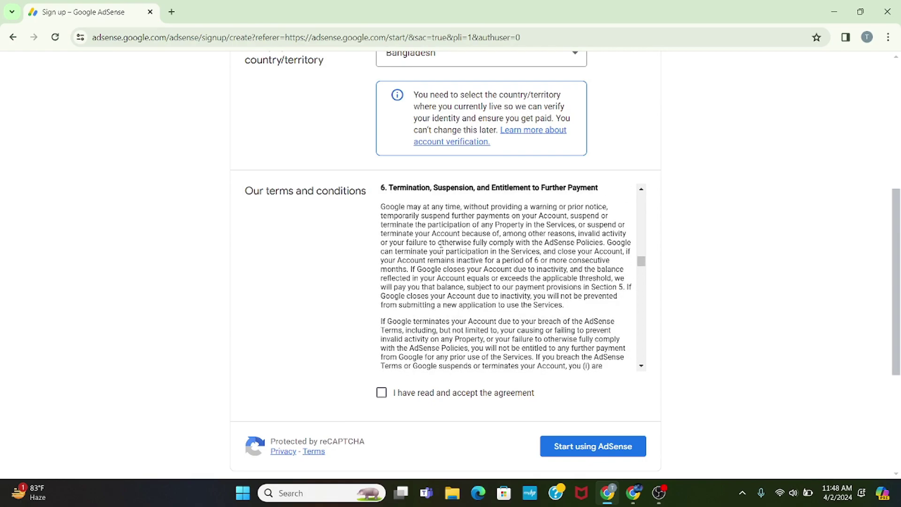
{"action": "scroll", "coordinate": [442, 244], "scroll_direction": "down", "scroll_amount": 4}
{"action": "scroll", "coordinate": [441, 244], "scroll_direction": "down", "scroll_amount": 20}
{"action": "scroll", "coordinate": [446, 241], "scroll_direction": "down", "scroll_amount": 3}
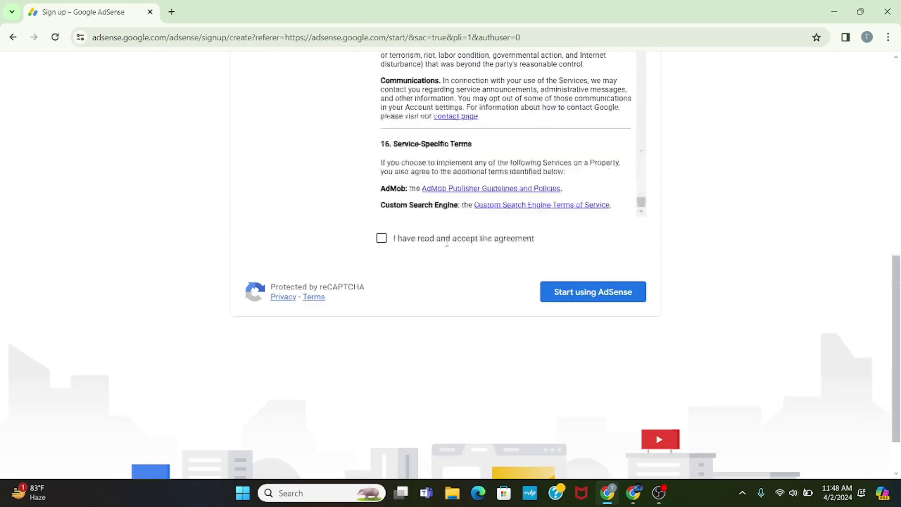
{"action": "scroll", "coordinate": [446, 241], "scroll_direction": "up", "scroll_amount": 1}
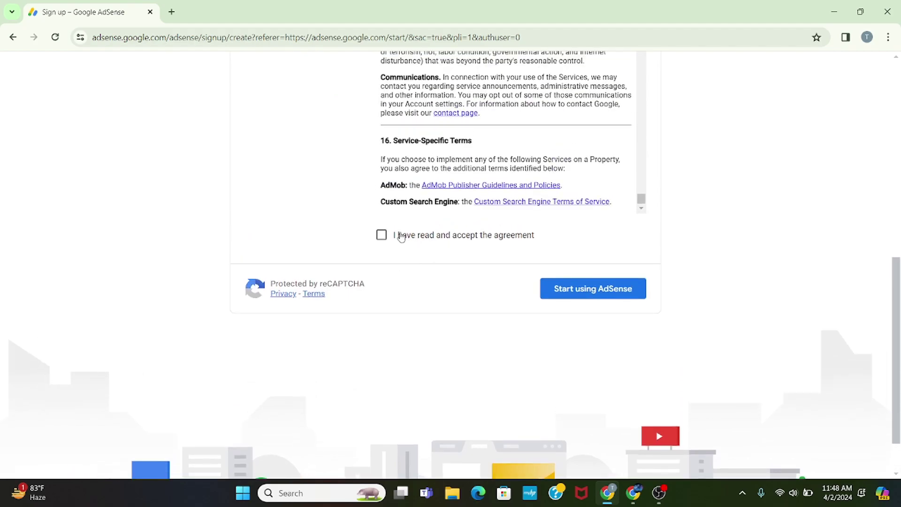
{"action": "left_click_drag", "start_coordinate": [539, 235], "coordinate": [381, 235]}
{"action": "left_click", "coordinate": [381, 235]}
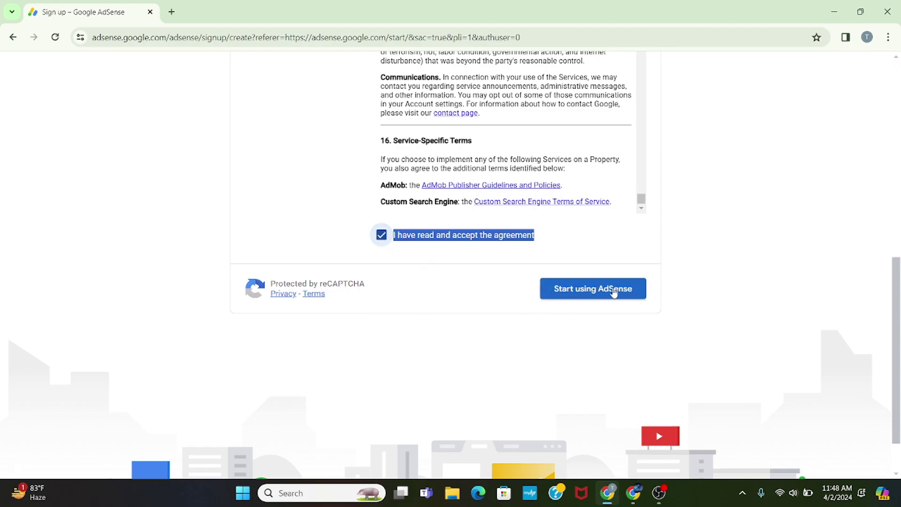
{"action": "left_click", "coordinate": [589, 291]}
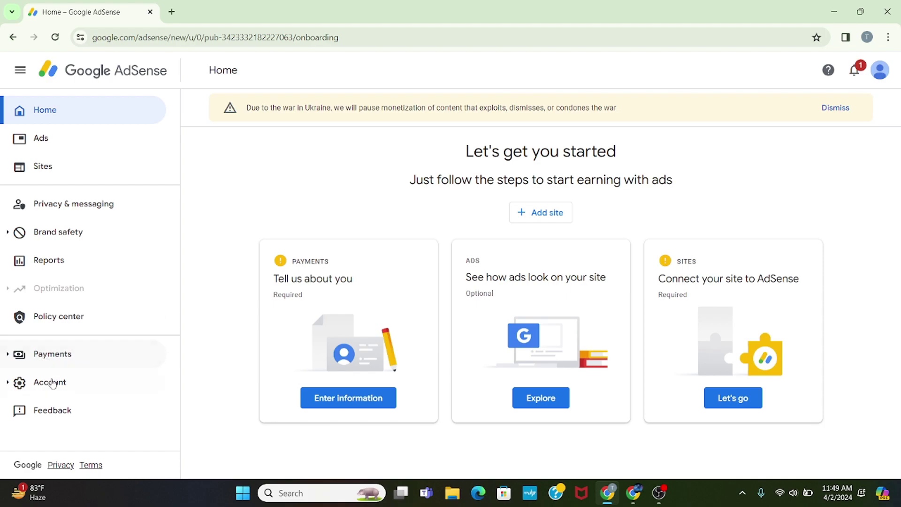
Step: Open the account's payments info, start adding a payments account and review the prefilled profile and customer details
{"action": "left_click", "coordinate": [69, 356]}
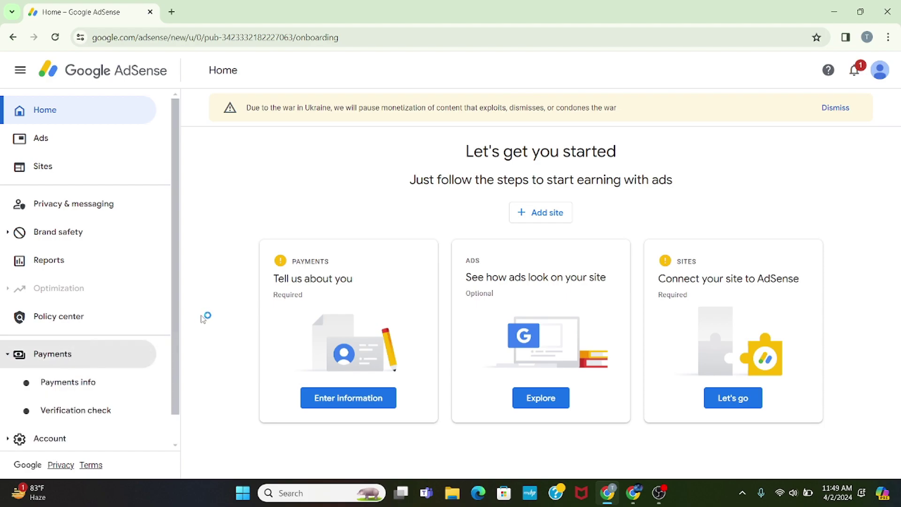
{"action": "scroll", "coordinate": [133, 322], "scroll_direction": "down", "scroll_amount": 1}
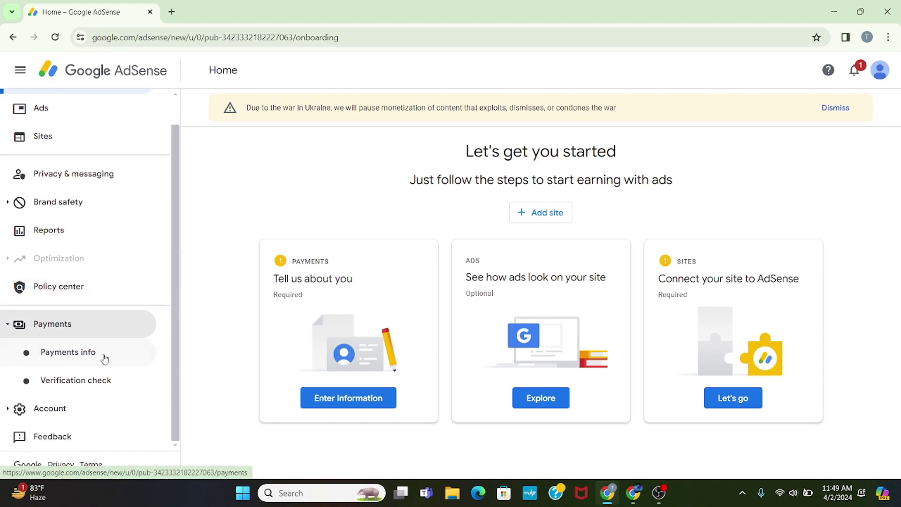
{"action": "left_click", "coordinate": [85, 356]}
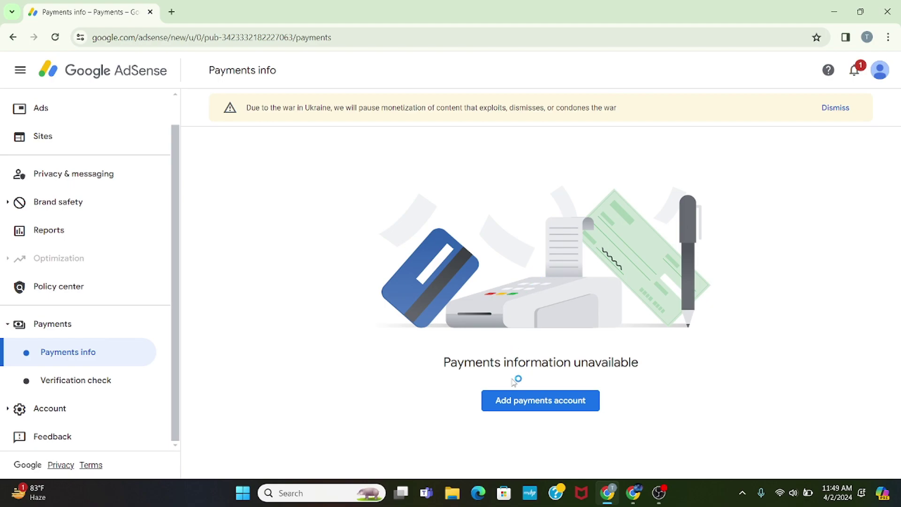
{"action": "left_click", "coordinate": [552, 406]}
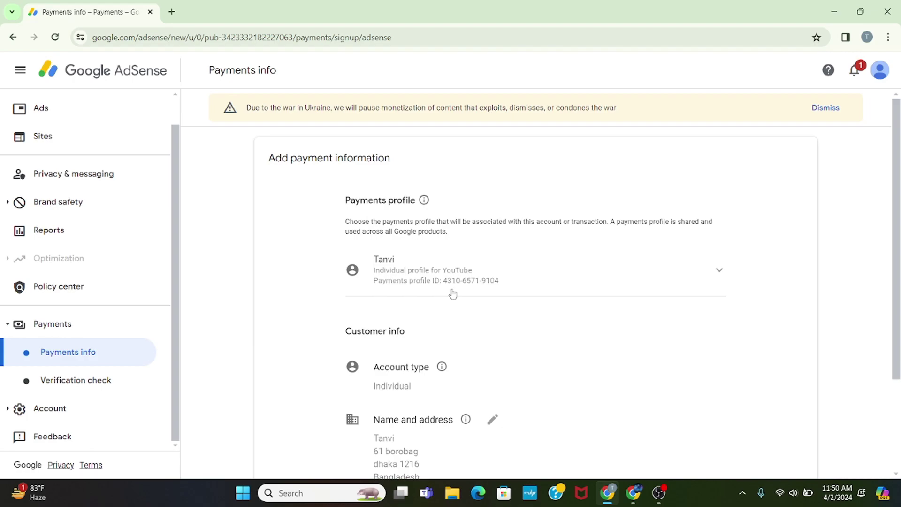
{"action": "scroll", "coordinate": [452, 288], "scroll_direction": "down", "scroll_amount": 3}
{"action": "scroll", "coordinate": [454, 328], "scroll_direction": "up", "scroll_amount": 3}
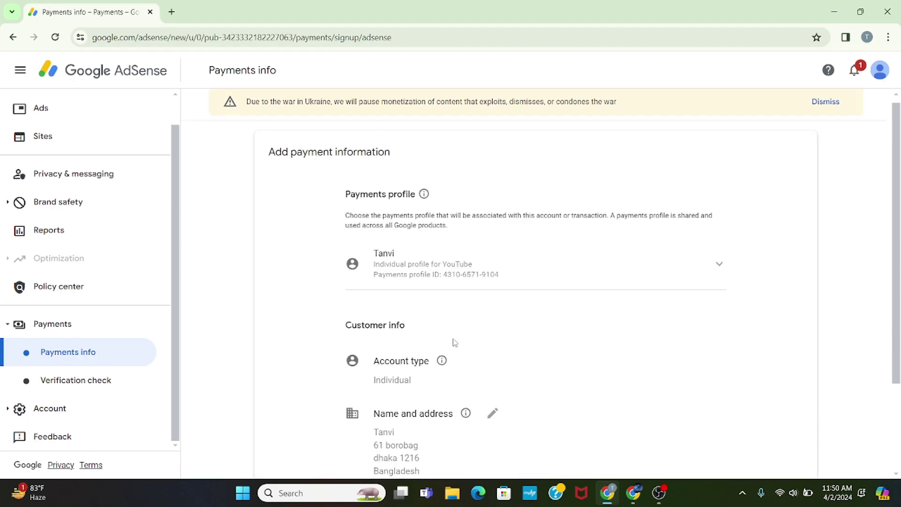
Step: Review the payments profile and account type in the payment information form
{"action": "left_click_drag", "start_coordinate": [271, 162], "coordinate": [477, 171]}
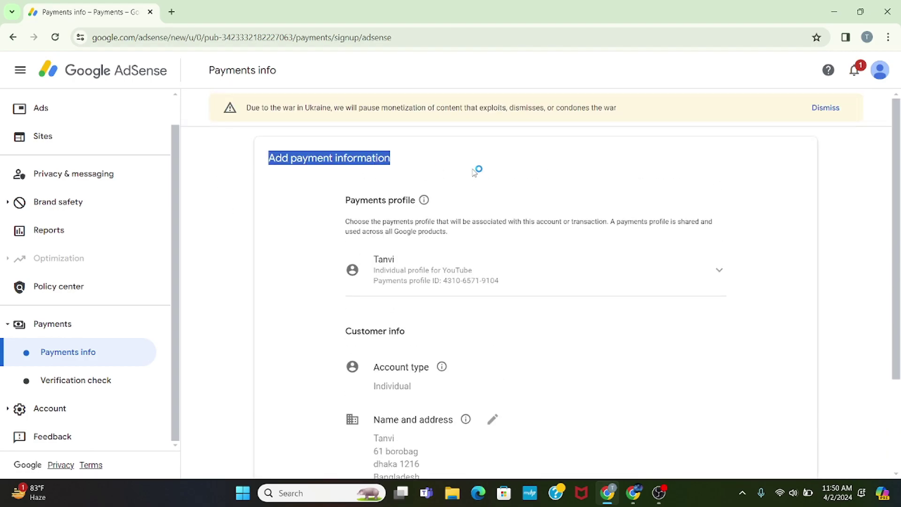
{"action": "left_click", "coordinate": [350, 158]}
{"action": "scroll", "coordinate": [441, 237], "scroll_direction": "down", "scroll_amount": 3}
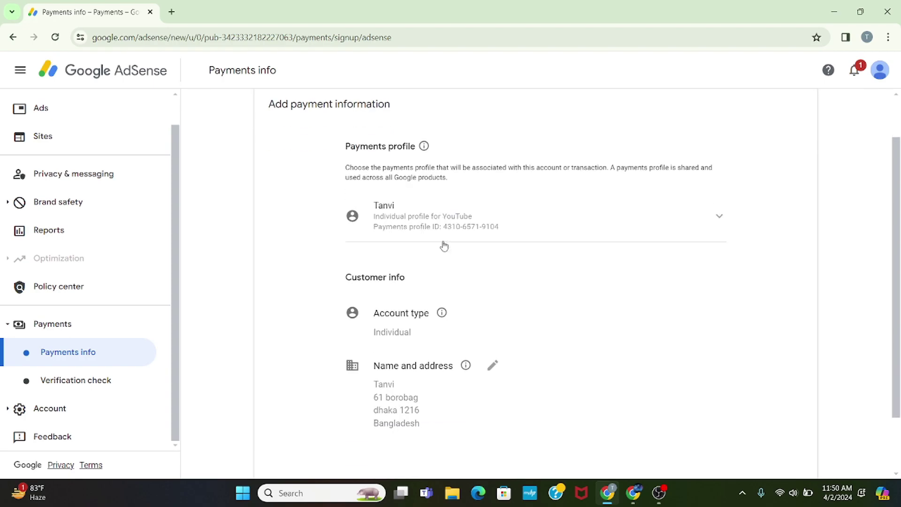
{"action": "left_click", "coordinate": [441, 241]}
{"action": "left_click", "coordinate": [352, 279]}
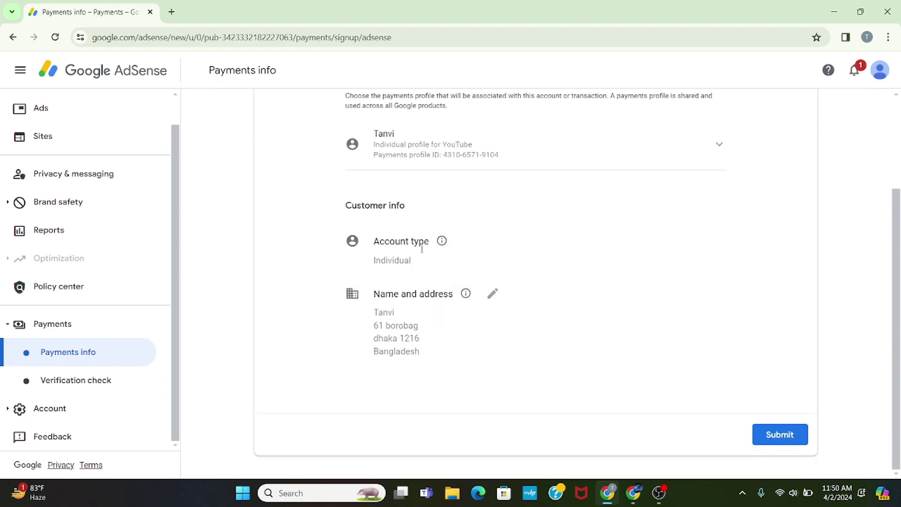
Step: Edit the customer's name and address: enter the full name and complete address line 1 with the street address
{"action": "left_click", "coordinate": [493, 300]}
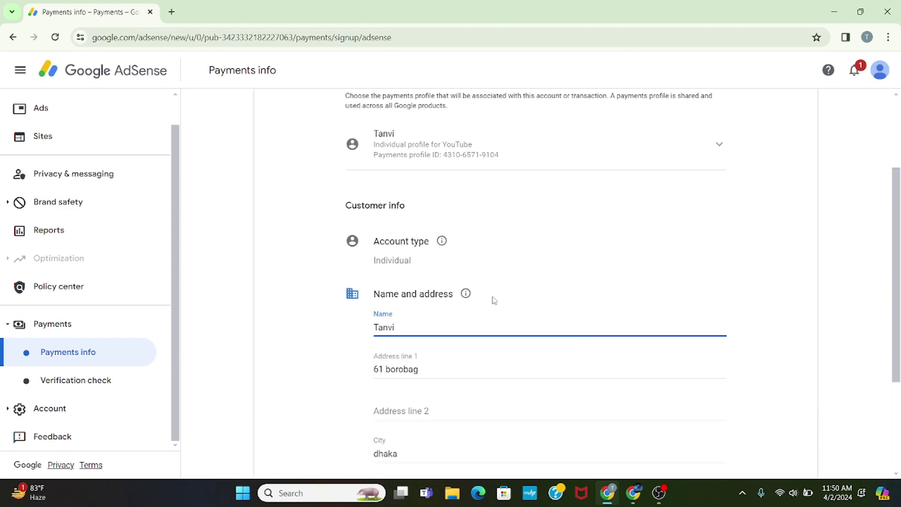
{"action": "scroll", "coordinate": [488, 295], "scroll_direction": "down", "scroll_amount": 3}
{"action": "left_click", "coordinate": [401, 219]}
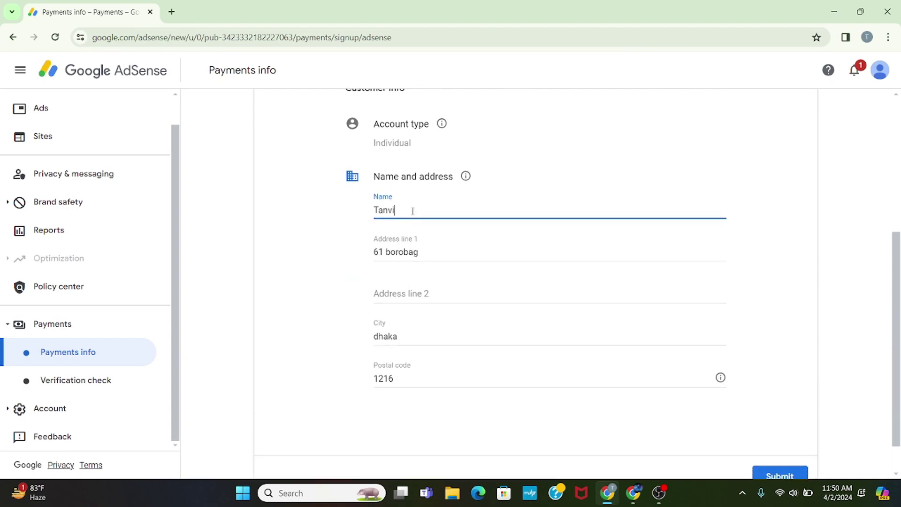
{"action": "left_click", "coordinate": [427, 259]}
{"action": "scroll", "coordinate": [451, 294], "scroll_direction": "down", "scroll_amount": 1}
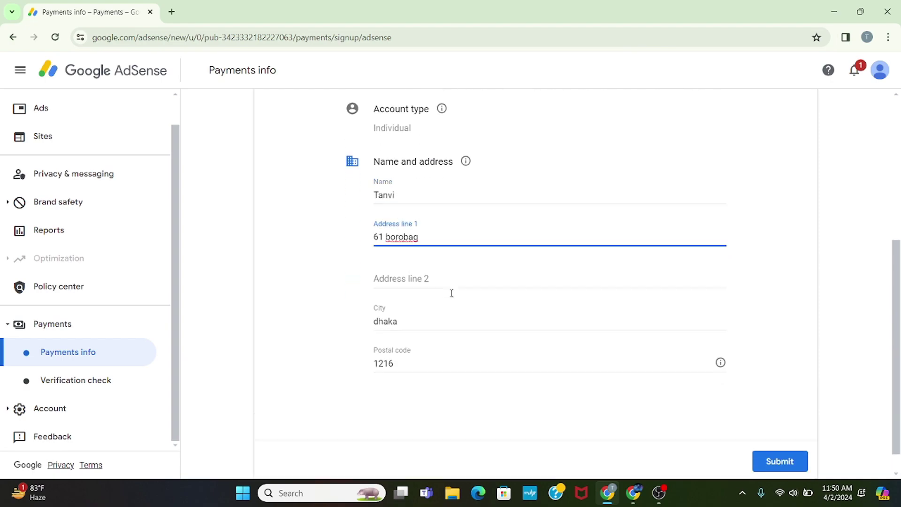
{"action": "left_click", "coordinate": [441, 336]}
{"action": "scroll", "coordinate": [482, 283], "scroll_direction": "up", "scroll_amount": 4}
{"action": "scroll", "coordinate": [465, 281], "scroll_direction": "down", "scroll_amount": 4}
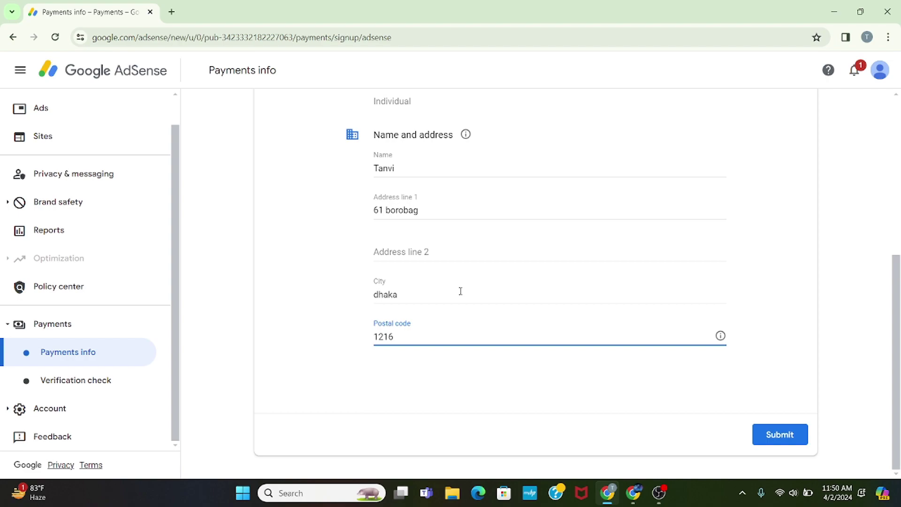
{"action": "left_click", "coordinate": [416, 172]}
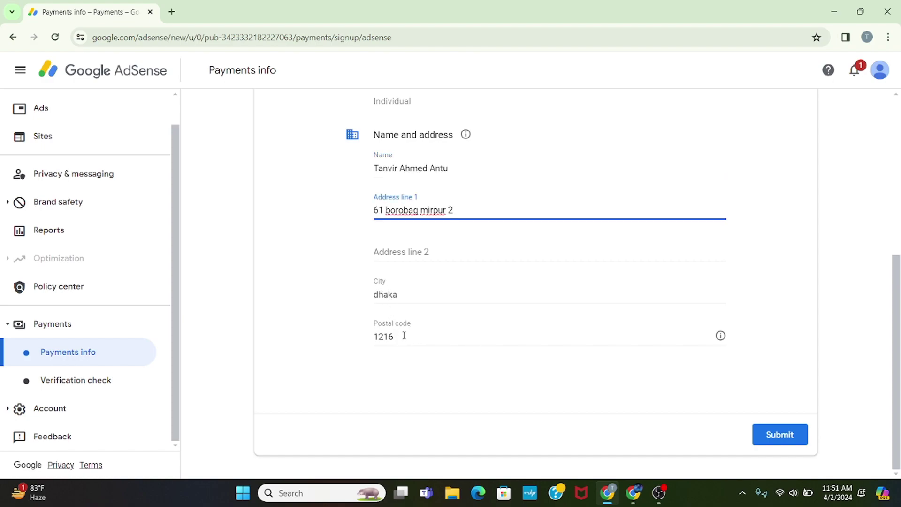
Step: Check the postal code, city, address and name entries, submit the payment information and look over the payments overview
{"action": "left_click_drag", "start_coordinate": [398, 336], "coordinate": [341, 338]}
{"action": "left_click_drag", "start_coordinate": [404, 296], "coordinate": [333, 290]}
{"action": "left_click_drag", "start_coordinate": [478, 209], "coordinate": [288, 212]}
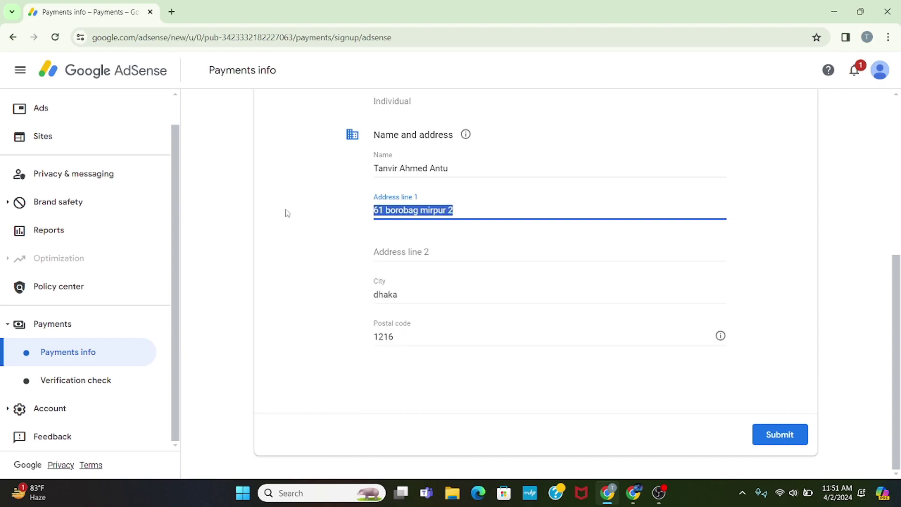
{"action": "left_click_drag", "start_coordinate": [466, 168], "coordinate": [358, 172]}
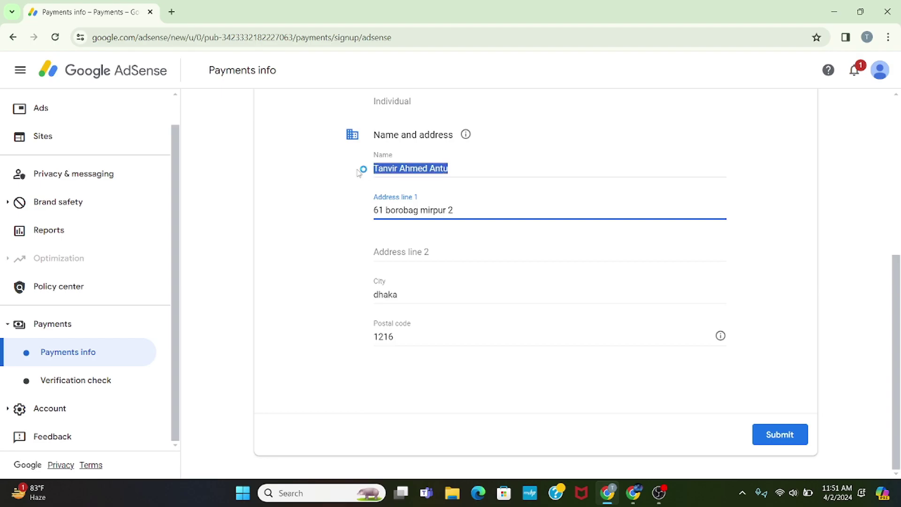
{"action": "scroll", "coordinate": [555, 308], "scroll_direction": "up", "scroll_amount": 5}
{"action": "scroll", "coordinate": [555, 308], "scroll_direction": "down", "scroll_amount": 5}
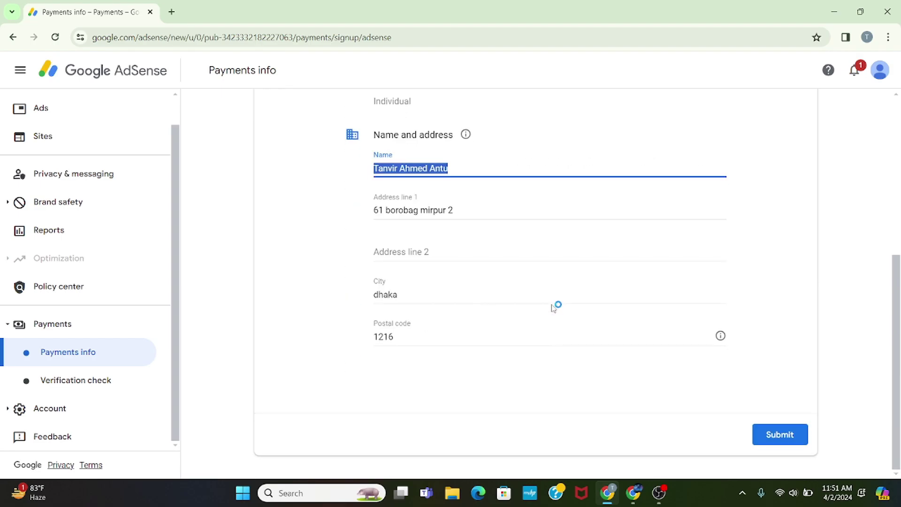
{"action": "left_click", "coordinate": [774, 433]}
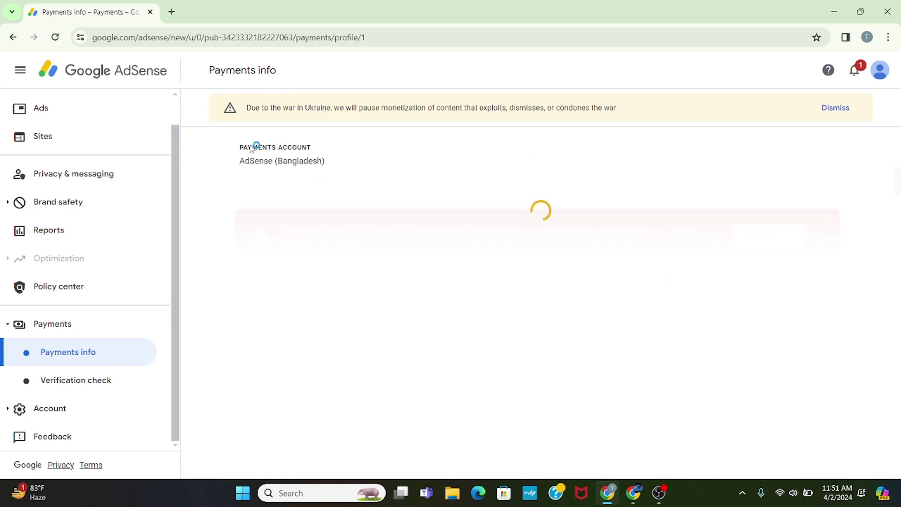
{"action": "scroll", "coordinate": [457, 288], "scroll_direction": "down", "scroll_amount": 2}
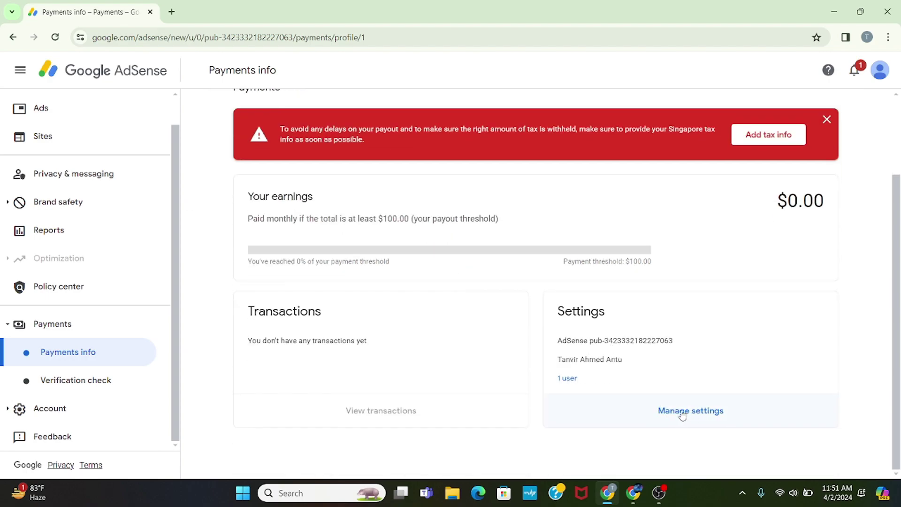
{"action": "scroll", "coordinate": [604, 329], "scroll_direction": "up", "scroll_amount": 3}
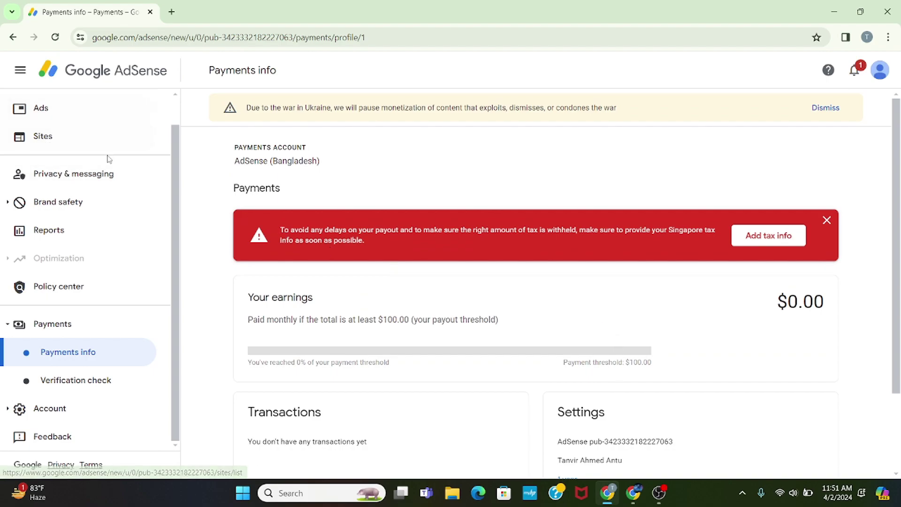
Step: Return to the AdSense home page and start adding a site
{"action": "scroll", "coordinate": [107, 159], "scroll_direction": "up", "scroll_amount": 1}
{"action": "left_click", "coordinate": [84, 114]}
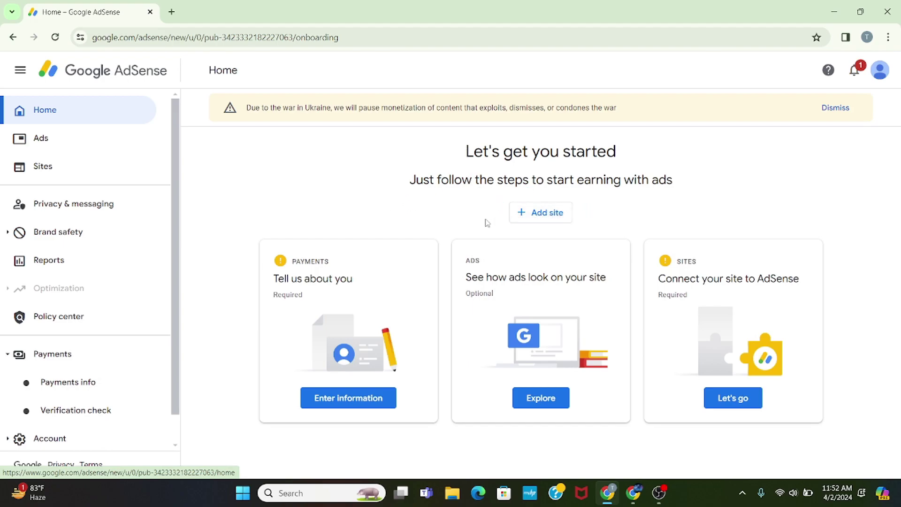
{"action": "left_click", "coordinate": [544, 213]}
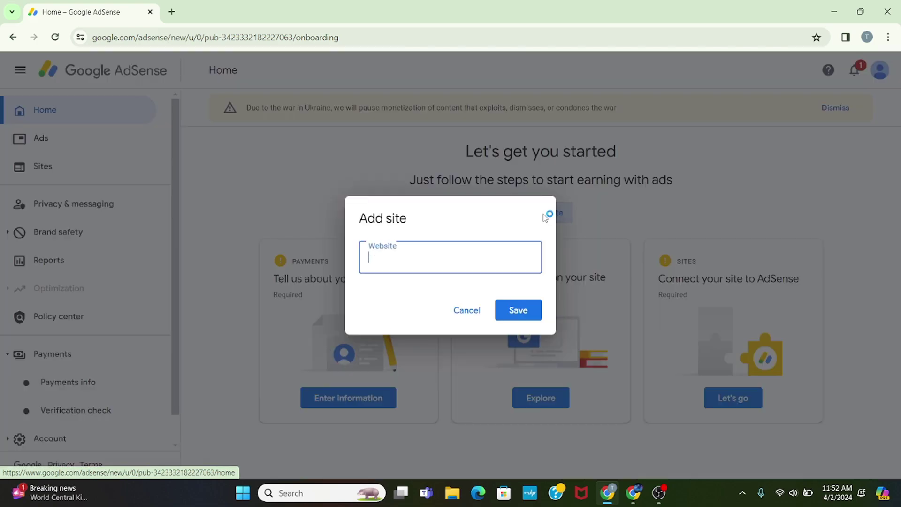